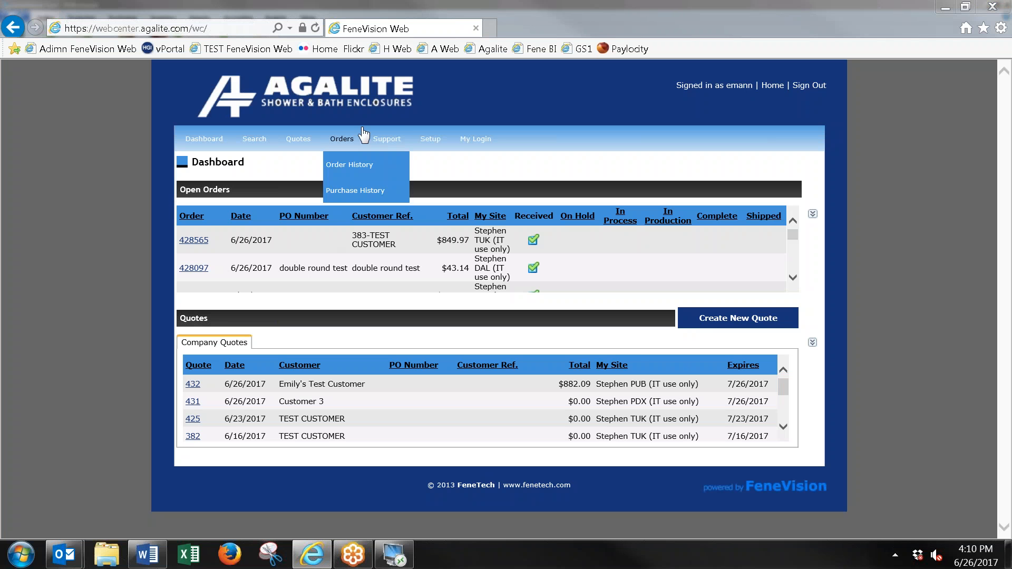
# Open the "2.6.17 Dealer Checklist.pdf" from the support files.
pyautogui.click(392, 138)
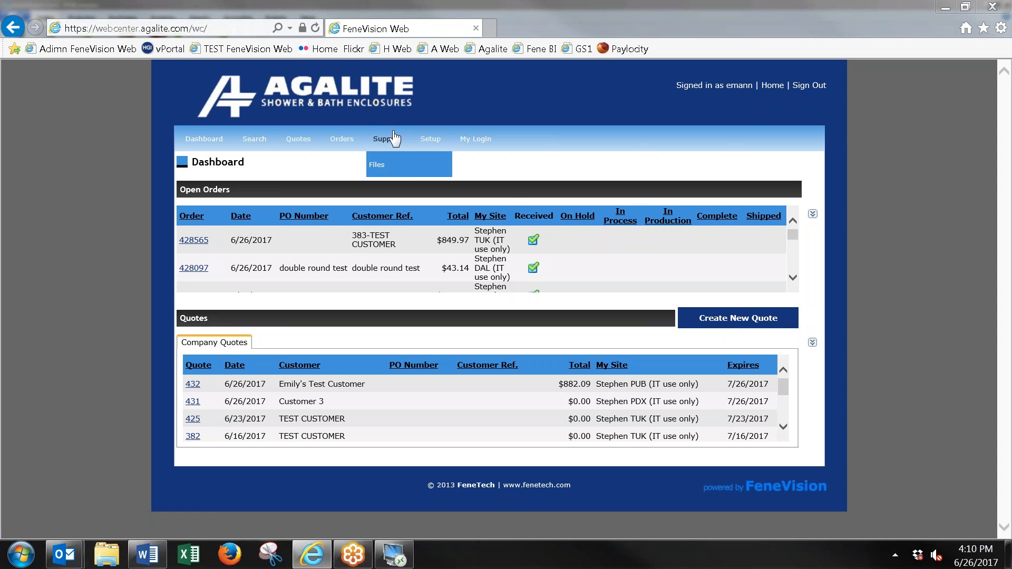
pyautogui.click(387, 168)
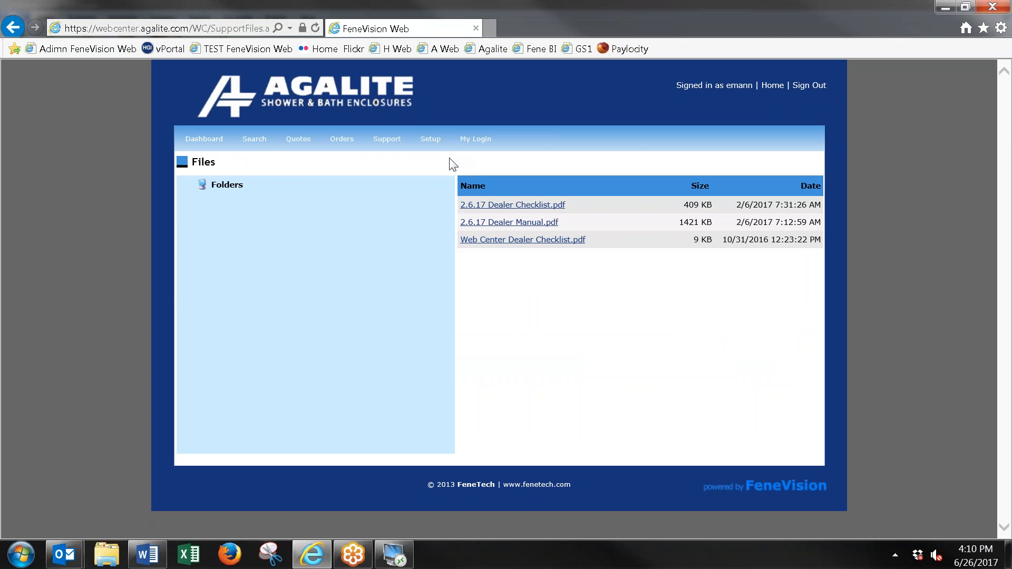
pyautogui.click(530, 206)
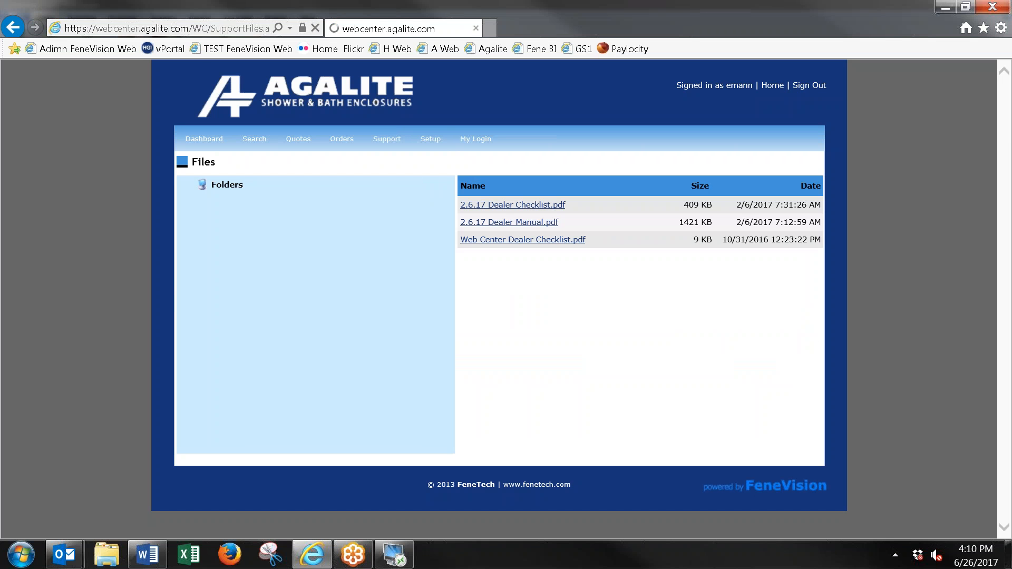
pyautogui.click(707, 522)
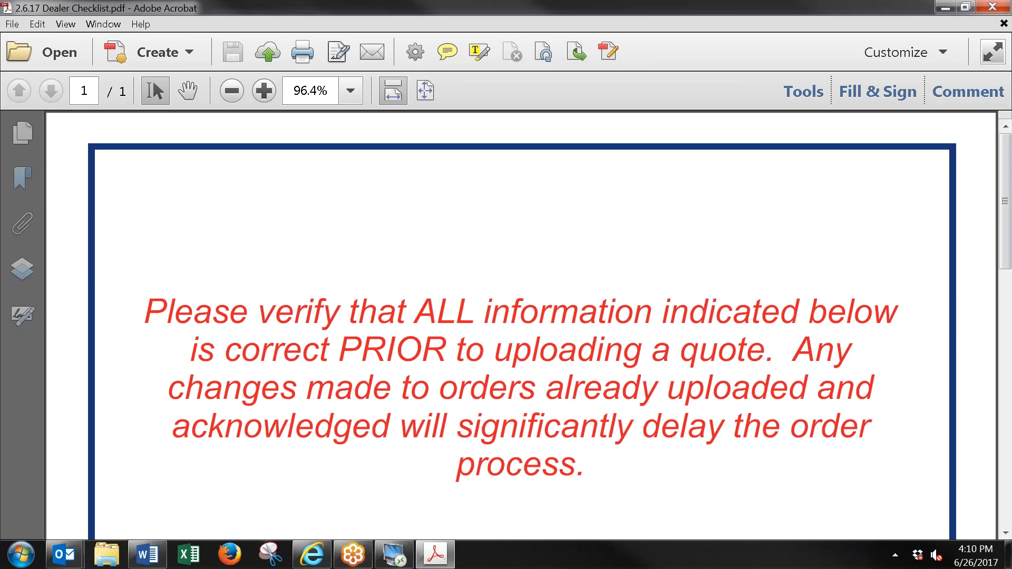
# Read through the dealer checklist's verification items and close the document.
pyautogui.scroll(-2, 522, 325)
pyautogui.scroll(-4, 522, 325)
pyautogui.scroll(-4, 522, 325)
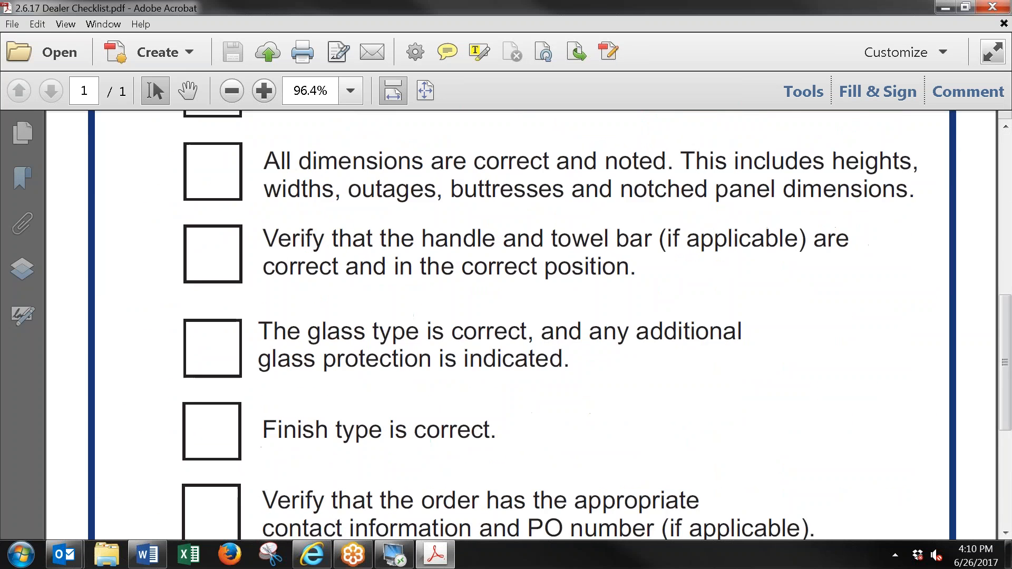
pyautogui.scroll(-2, 606, 215)
pyautogui.scroll(8, 606, 215)
pyautogui.scroll(1, 606, 216)
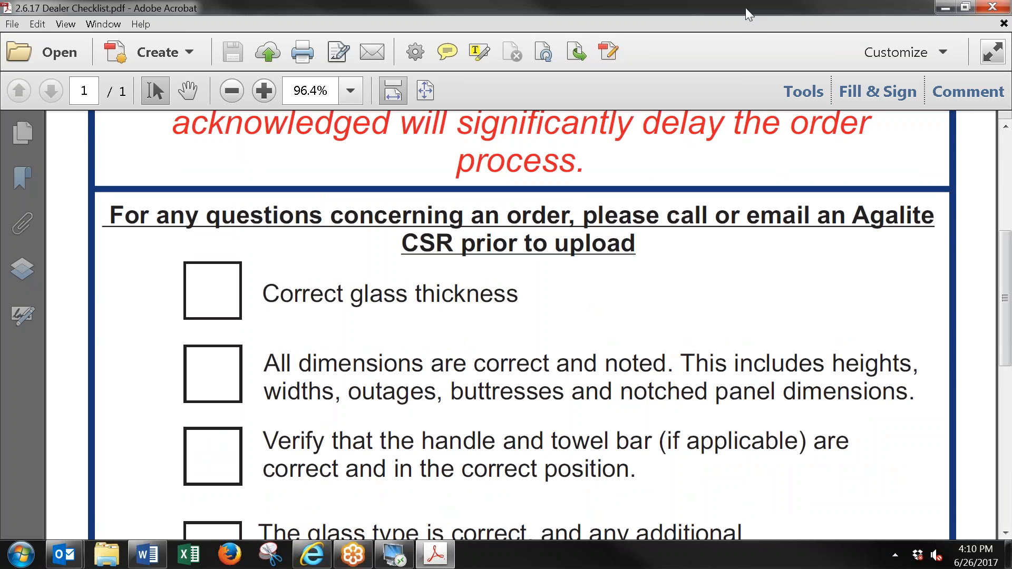
pyautogui.click(983, 7)
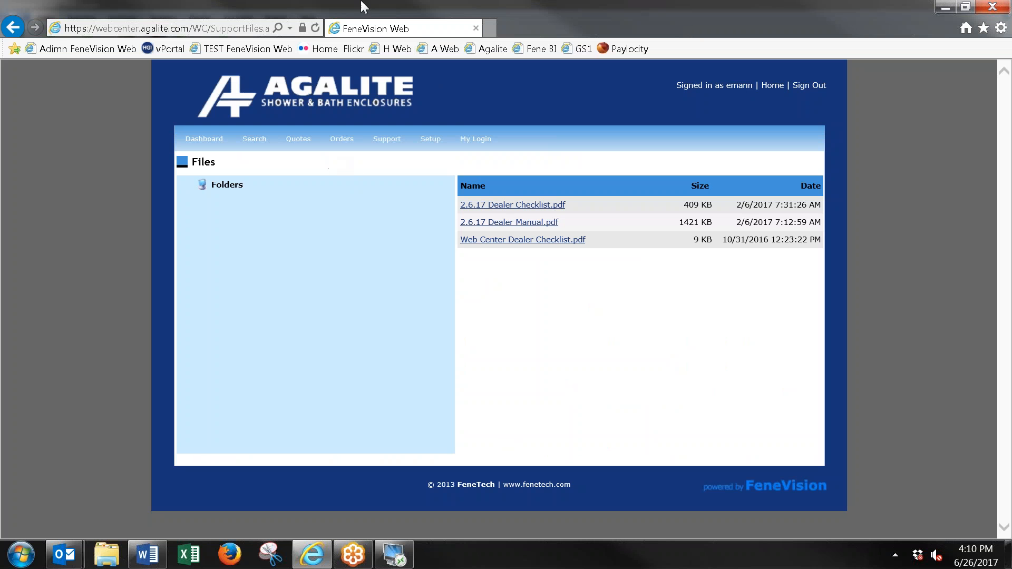
# In Quote Maintenance, set the $882.09 quote's Mfg PO Number to Order and Mfg Customer Ref. to Order-Customer, and save the row.
pyautogui.moveTo(296, 141)
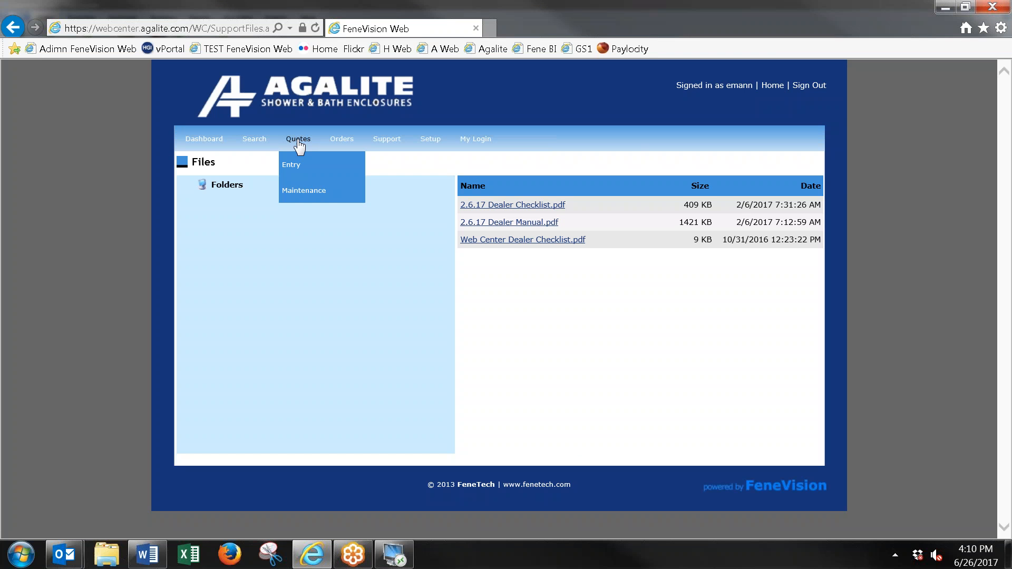
pyautogui.click(321, 196)
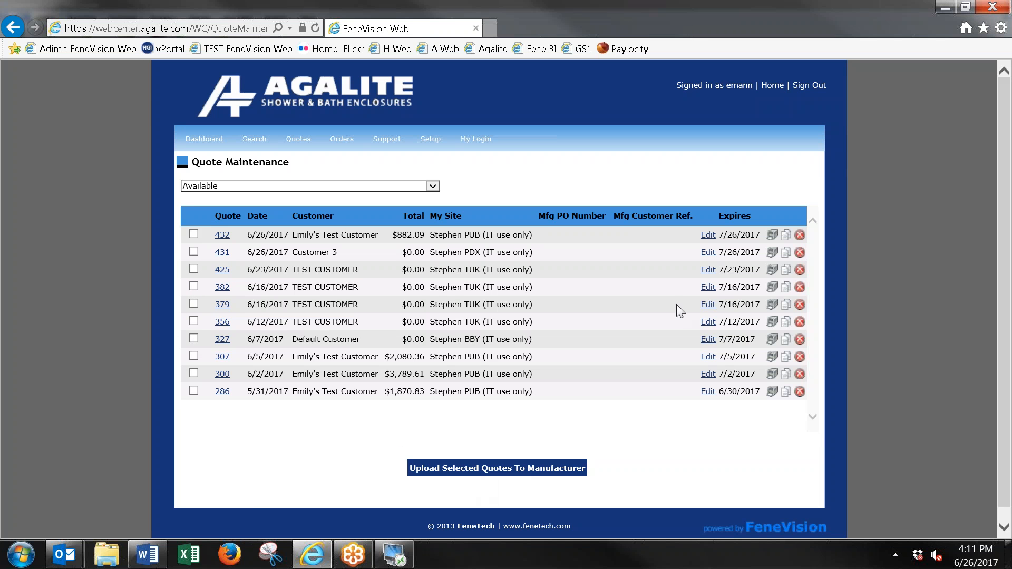
pyautogui.click(707, 237)
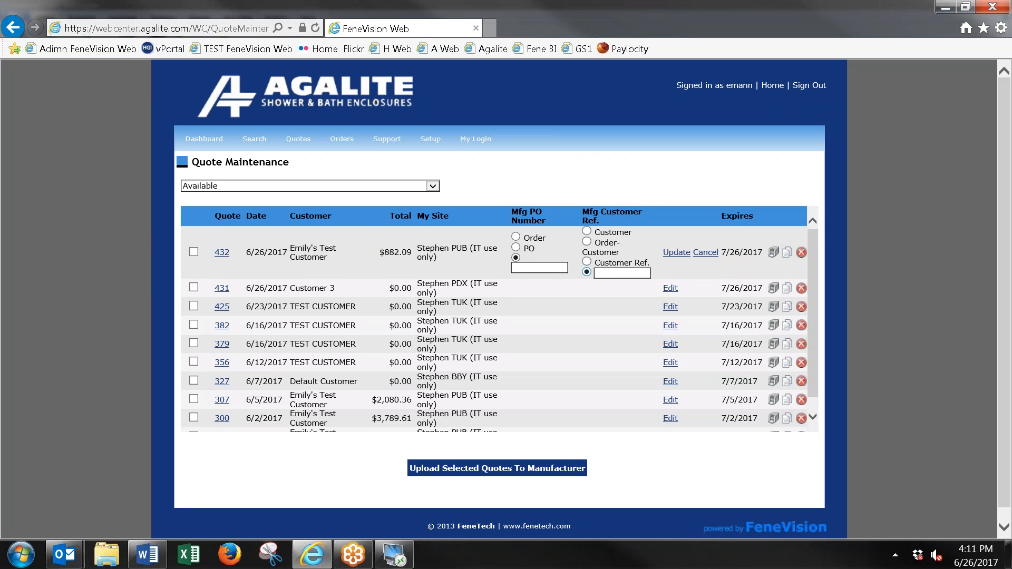
pyautogui.click(516, 237)
pyautogui.click(586, 242)
pyautogui.click(677, 252)
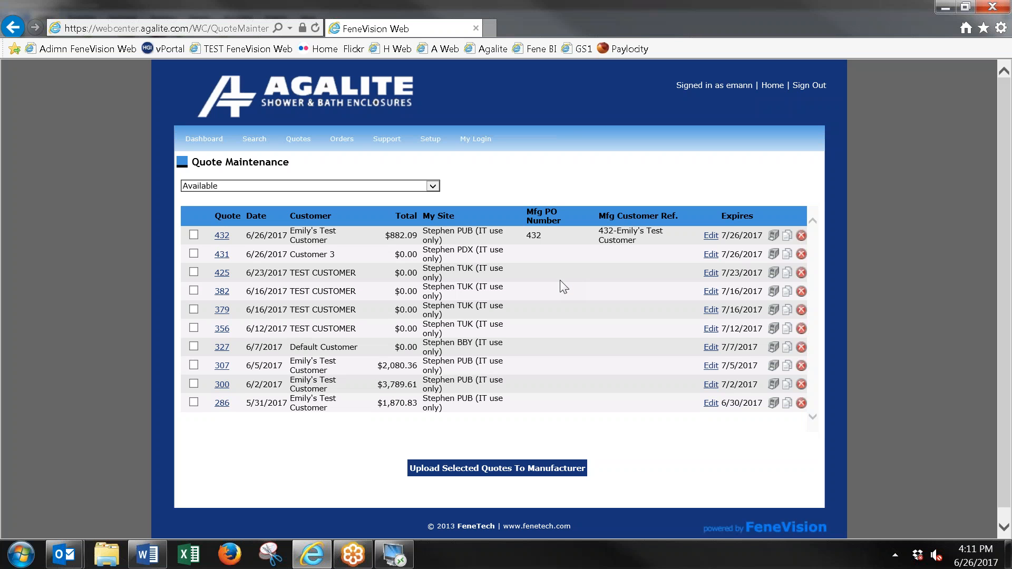
# Upload the $882.09 quote to the manufacturer as an order, accepting responsibility for its content.
pyautogui.click(194, 234)
pyautogui.click(528, 476)
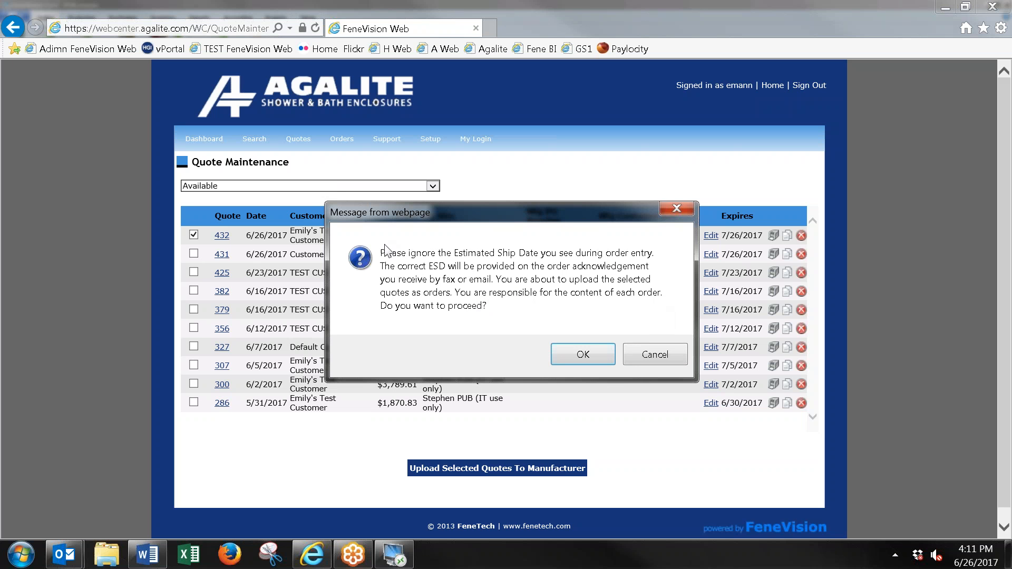
pyautogui.click(584, 355)
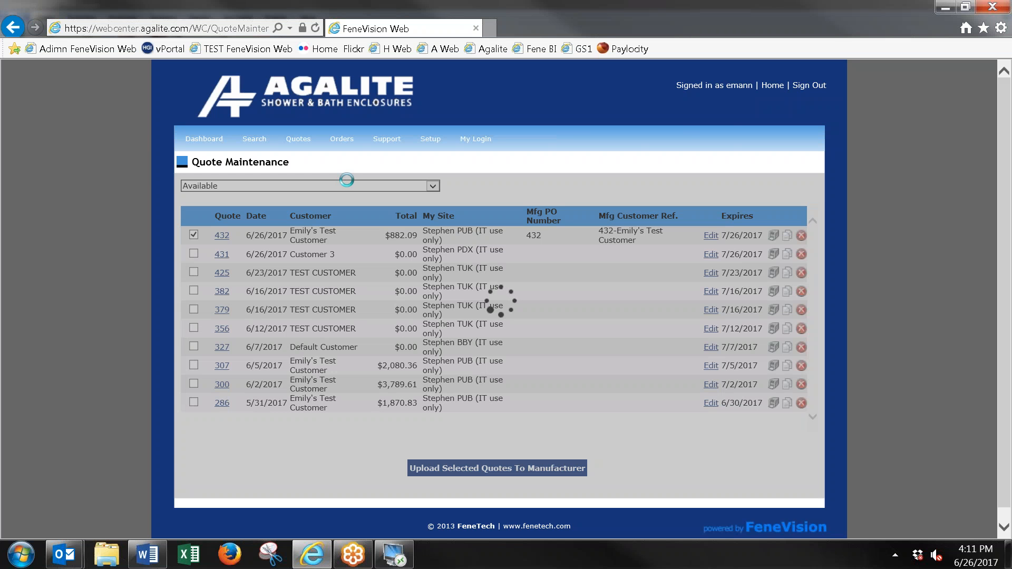
pyautogui.moveTo(330, 141)
pyautogui.hotkey('alt', 'Tab')
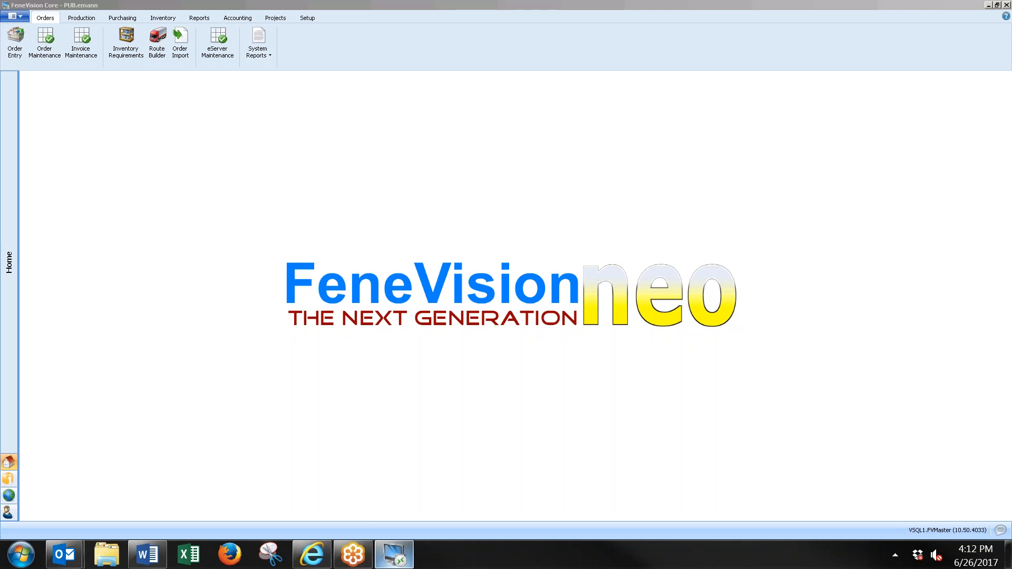
pyautogui.click(312, 554)
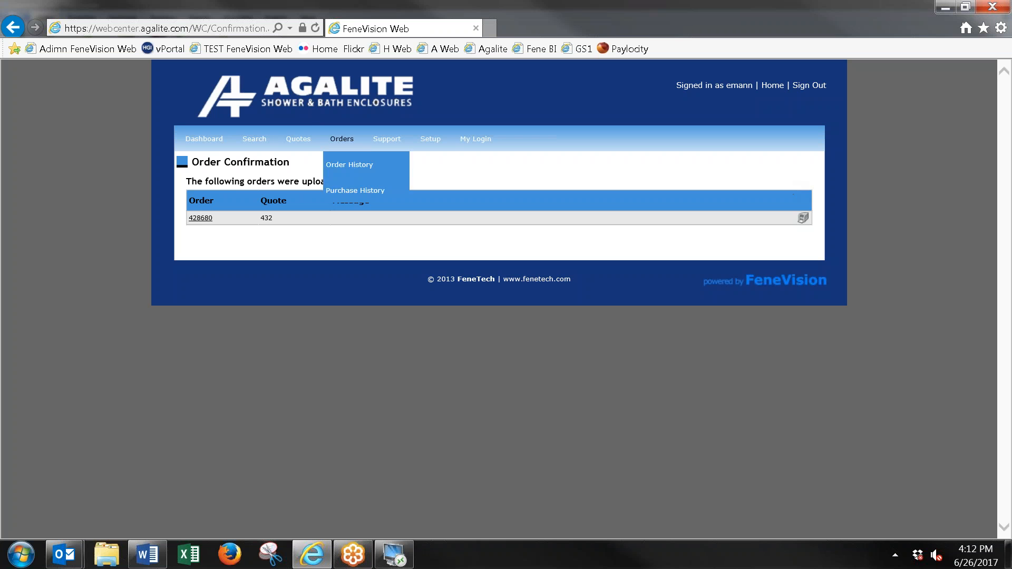
# Open the uploaded order's acknowledgement PDF, review its line details, totals and drawing, and close it.
pyautogui.click(803, 218)
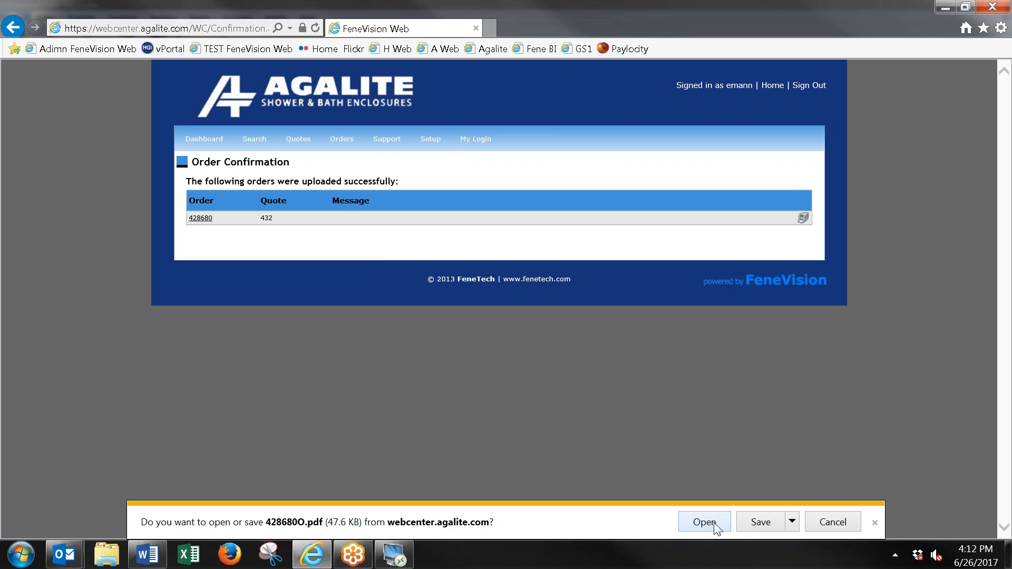
pyautogui.click(707, 523)
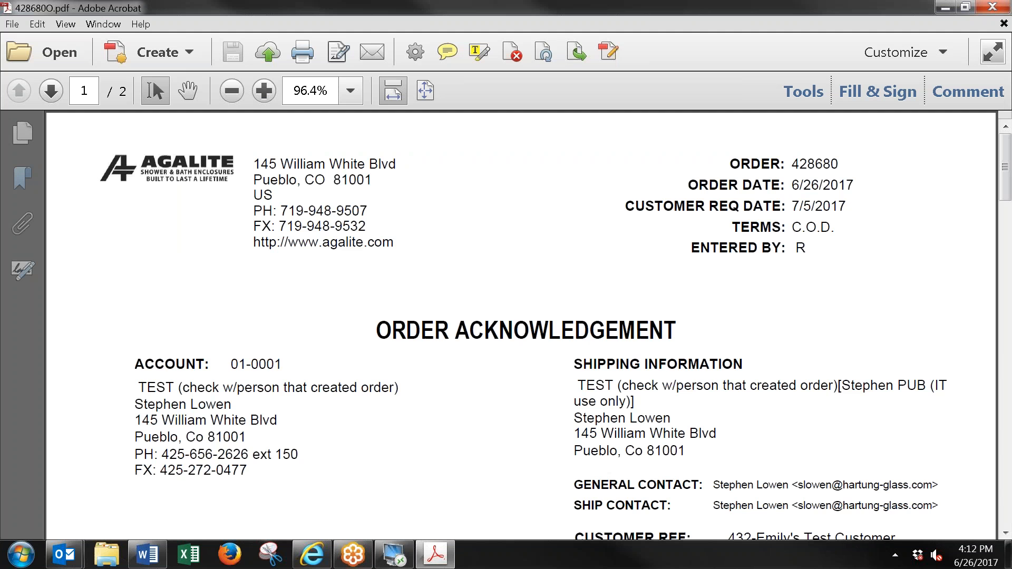
pyautogui.scroll(-10, 522, 326)
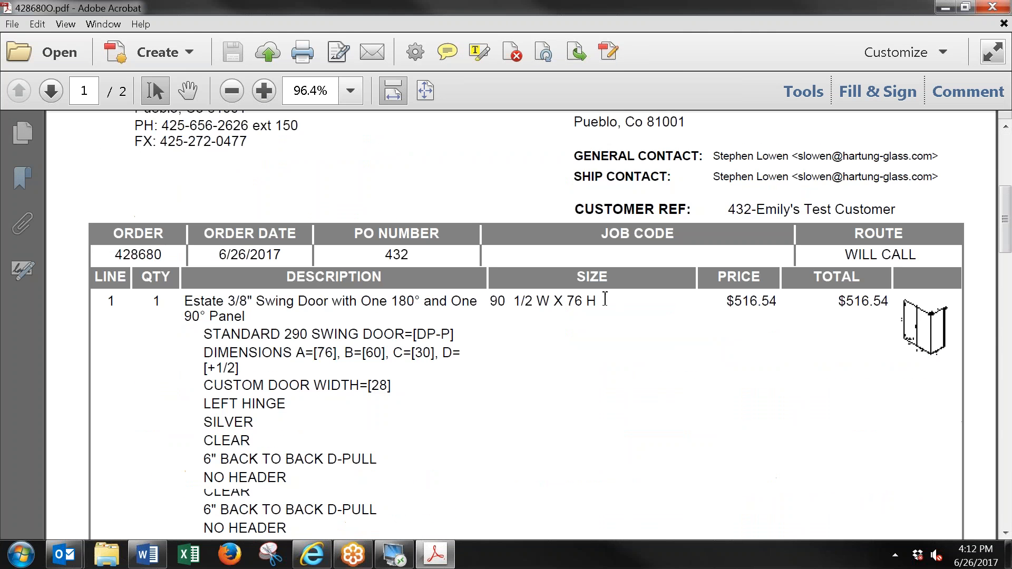
pyautogui.scroll(-20, 639, 339)
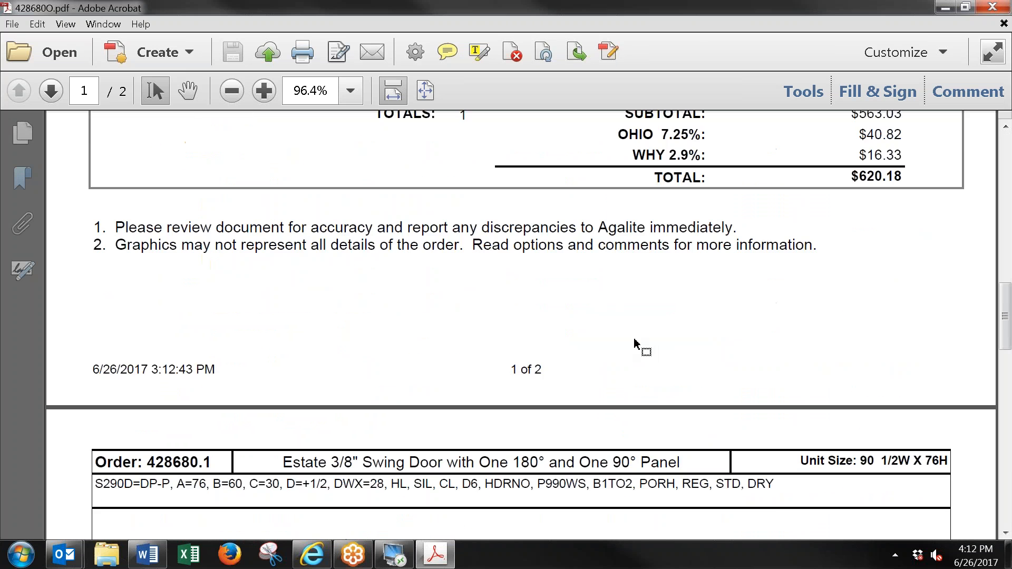
pyautogui.scroll(-18, 629, 346)
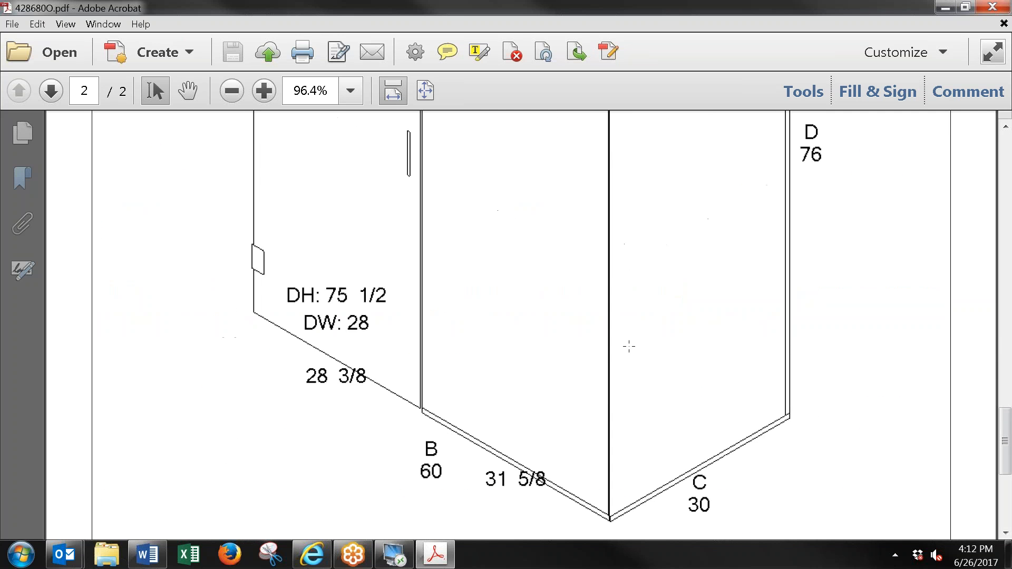
pyautogui.scroll(-4, 628, 346)
pyautogui.click(992, 6)
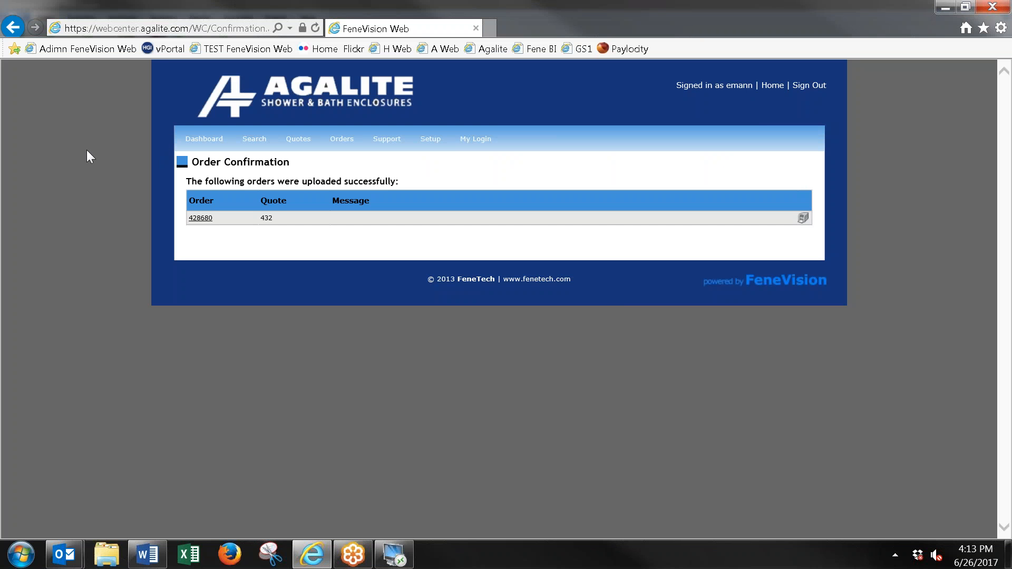
# View the newly uploaded order's status from the dashboard and follow its link to the original quote.
pyautogui.click(204, 139)
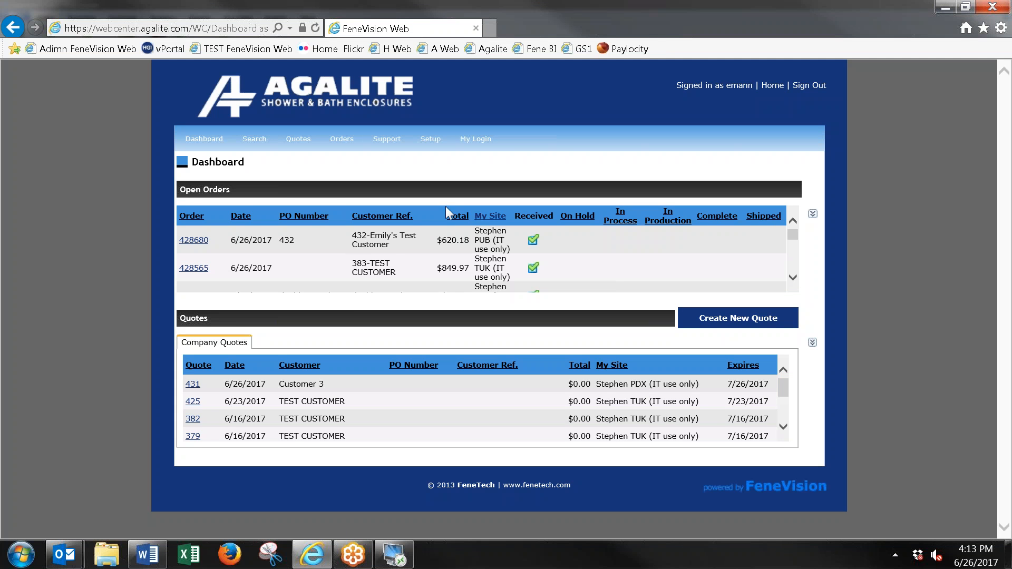
pyautogui.click(201, 241)
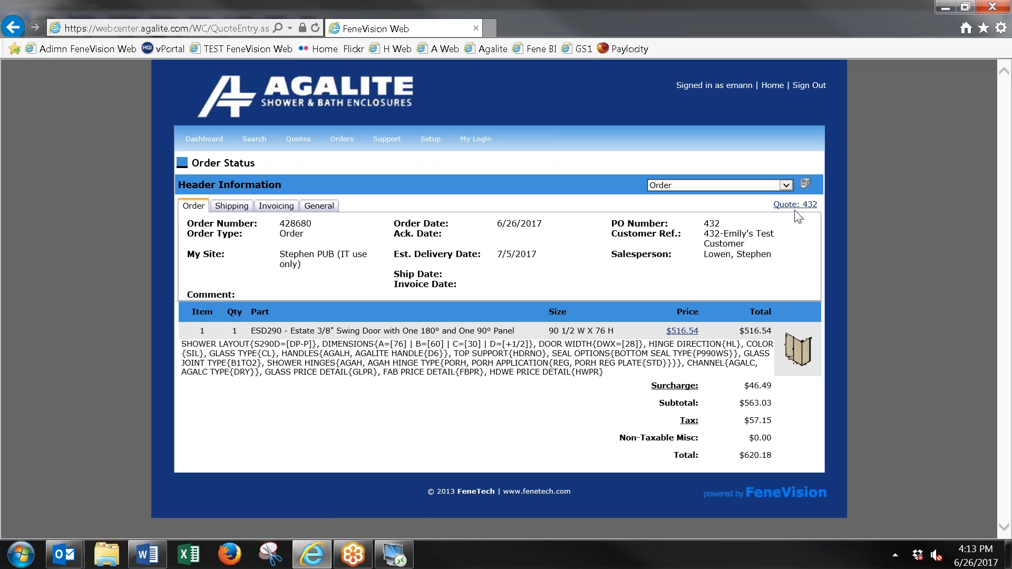
pyautogui.click(813, 206)
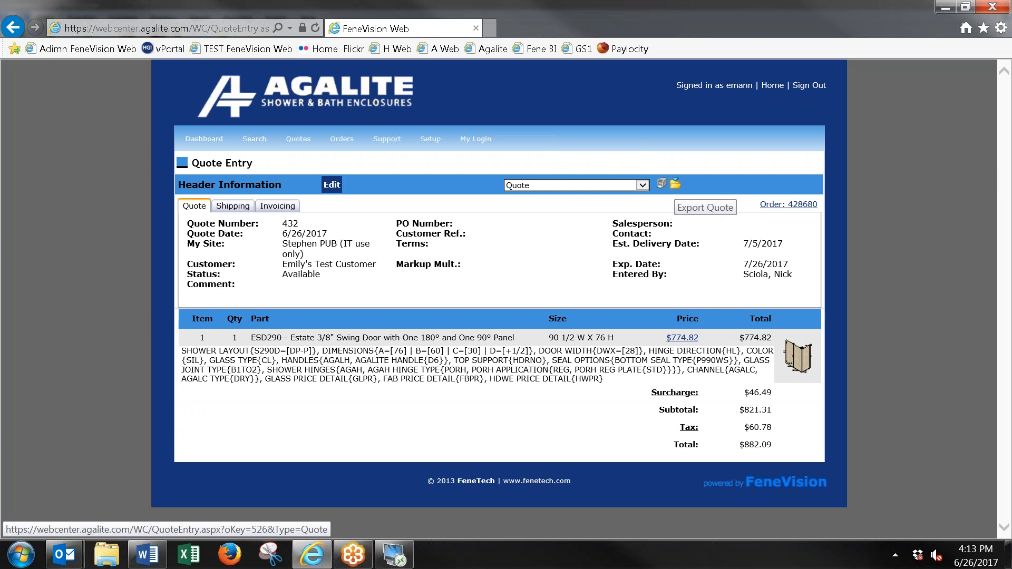
# Check the quote's available report formats and return to the linked order.
pyautogui.click(593, 186)
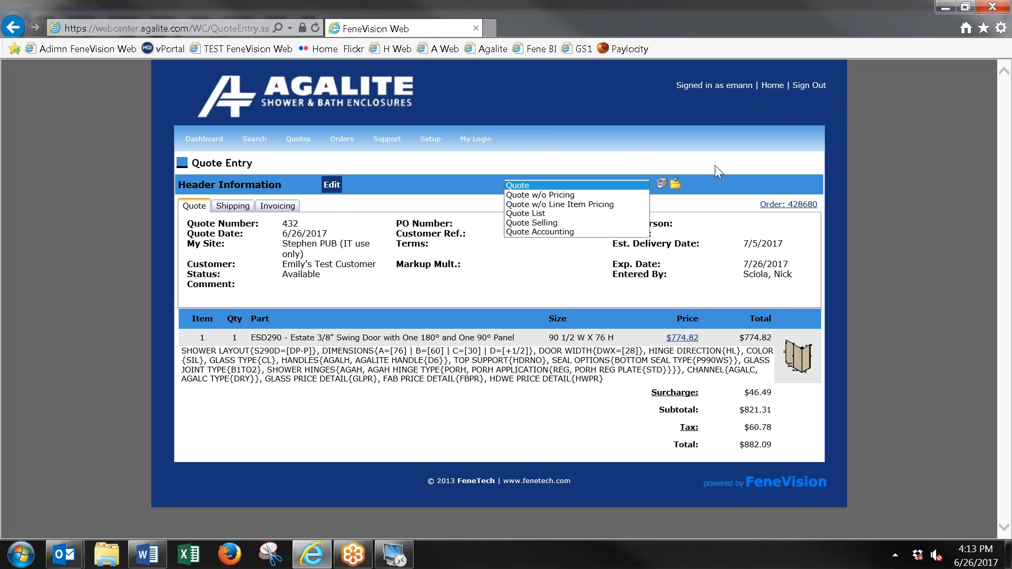
pyautogui.click(726, 186)
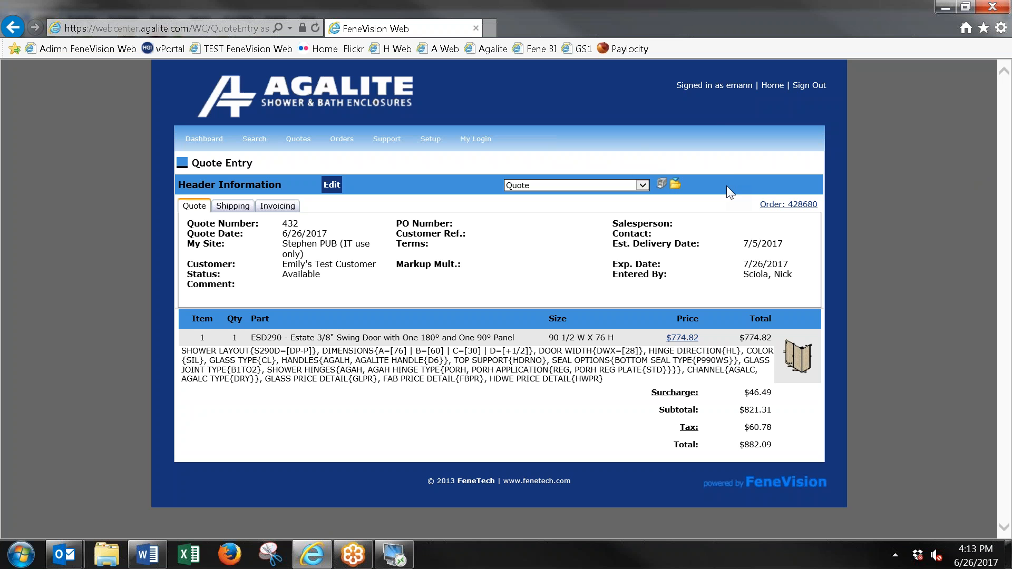
pyautogui.click(780, 204)
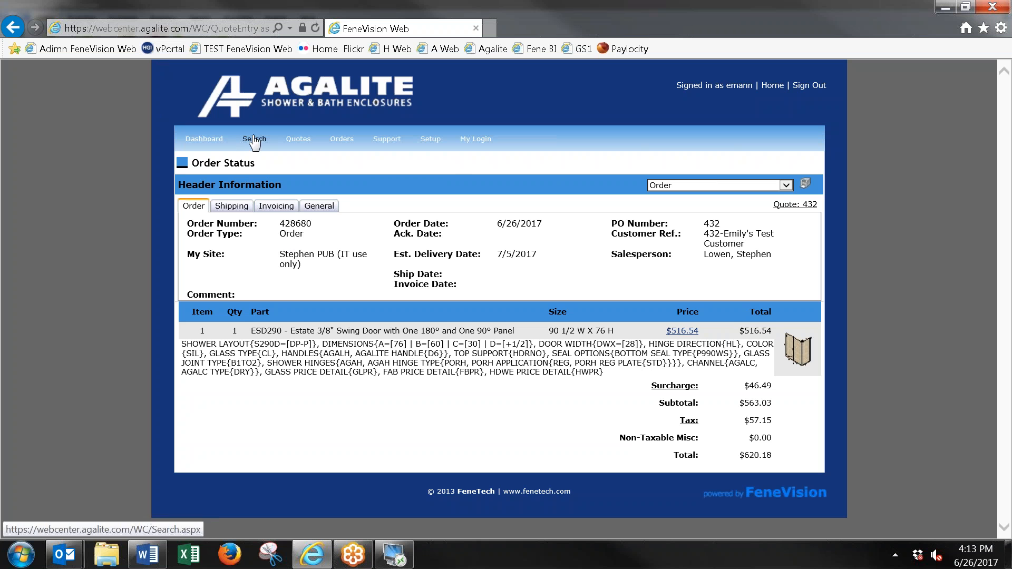
# Open the 6/5/2017 quote from the dashboard's company quotes.
pyautogui.click(204, 141)
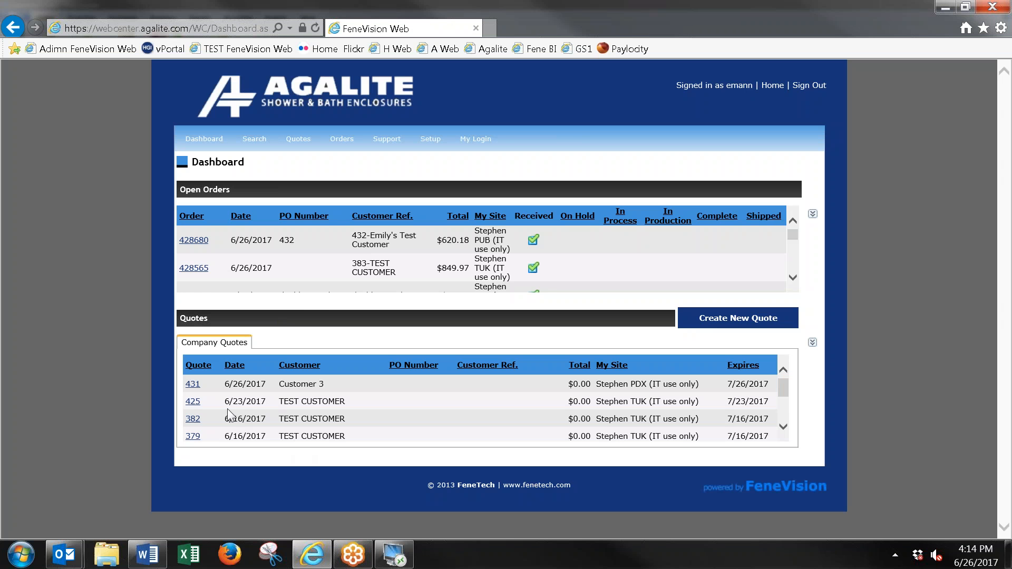
pyautogui.scroll(-1, 318, 383)
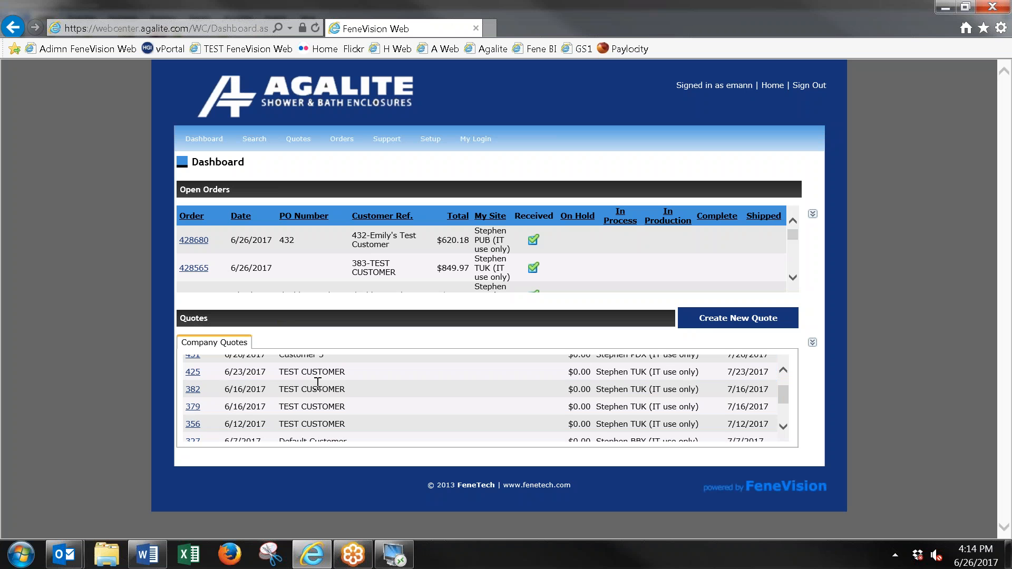
pyautogui.scroll(-2, 318, 384)
pyautogui.click(193, 363)
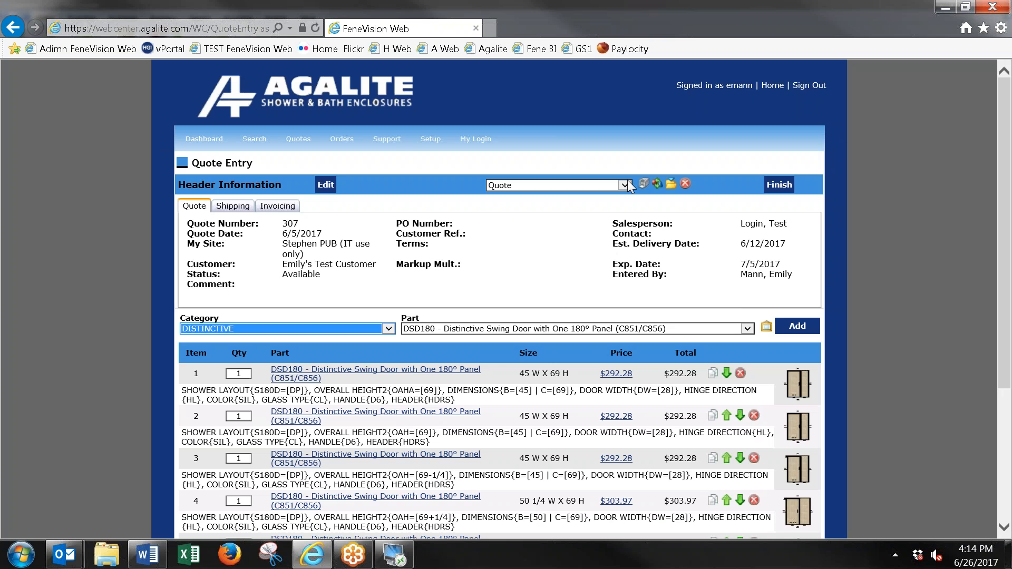
# Add the quote comment "Uploading Drawing. 6.26.17, Emailed." to the header, save it and return to the dashboard.
pyautogui.click(334, 188)
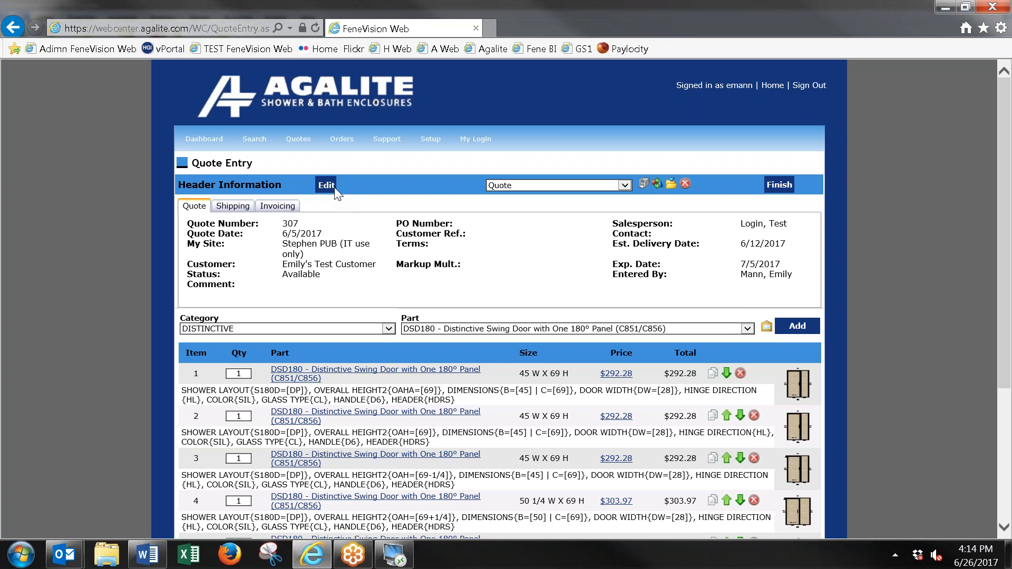
pyautogui.click(340, 400)
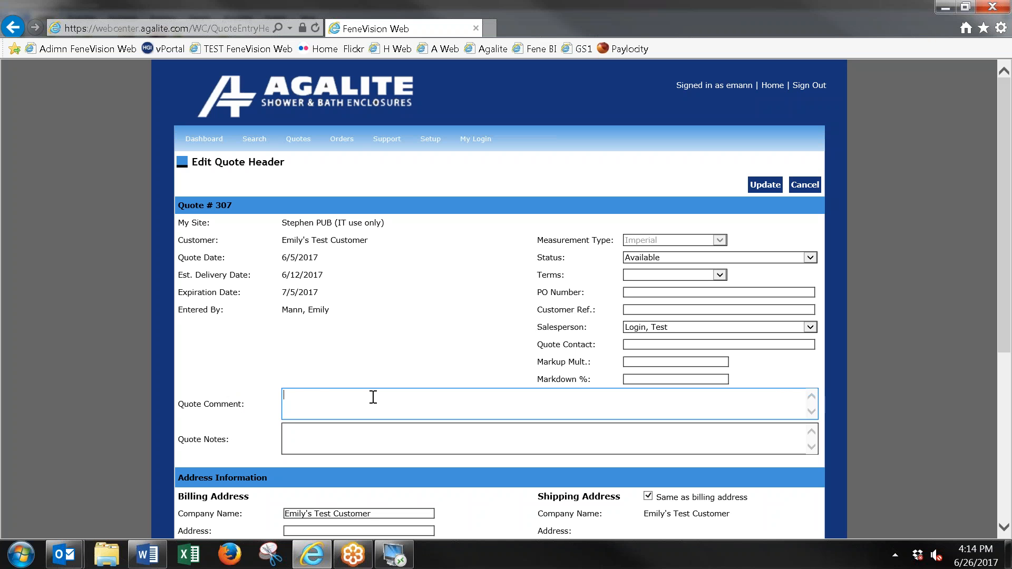
pyautogui.write('Uploading Drawing.  6.26.17, Emailed.')
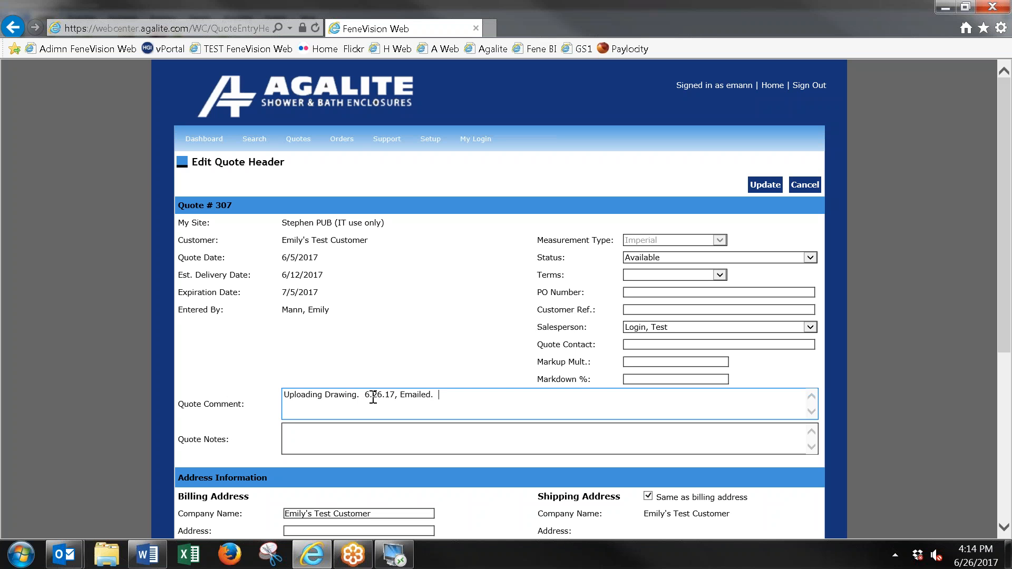
pyautogui.click(758, 186)
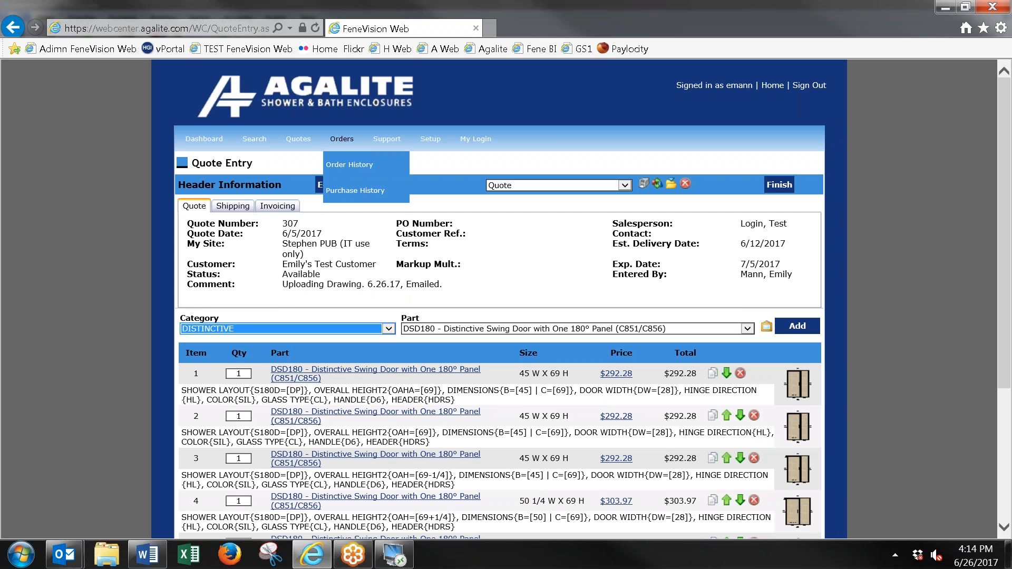
pyautogui.click(204, 142)
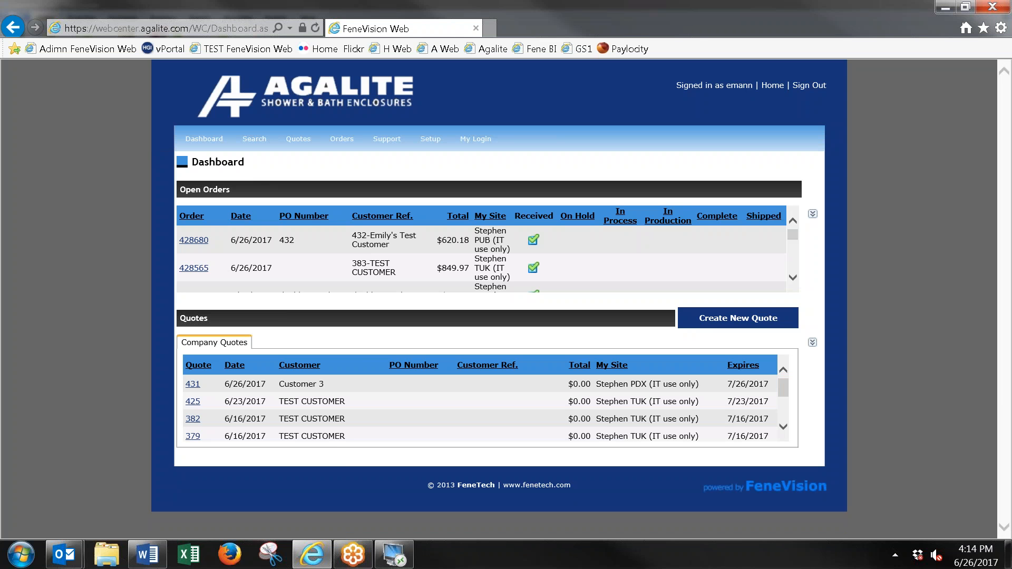
# View the status of the newest open order from the dashboard and open the quote maintenance list.
pyautogui.click(194, 240)
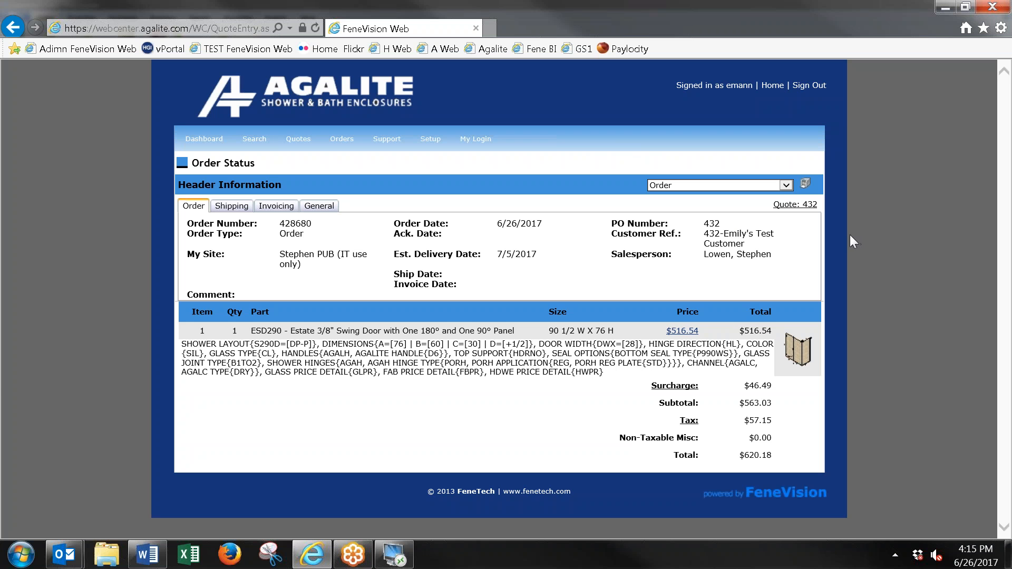
pyautogui.moveTo(334, 138)
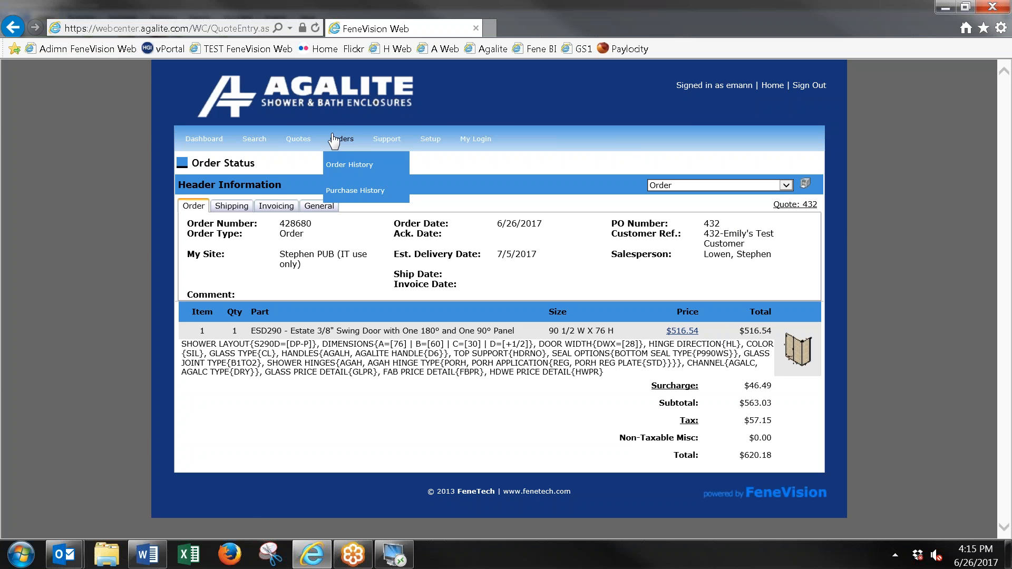
pyautogui.click(324, 191)
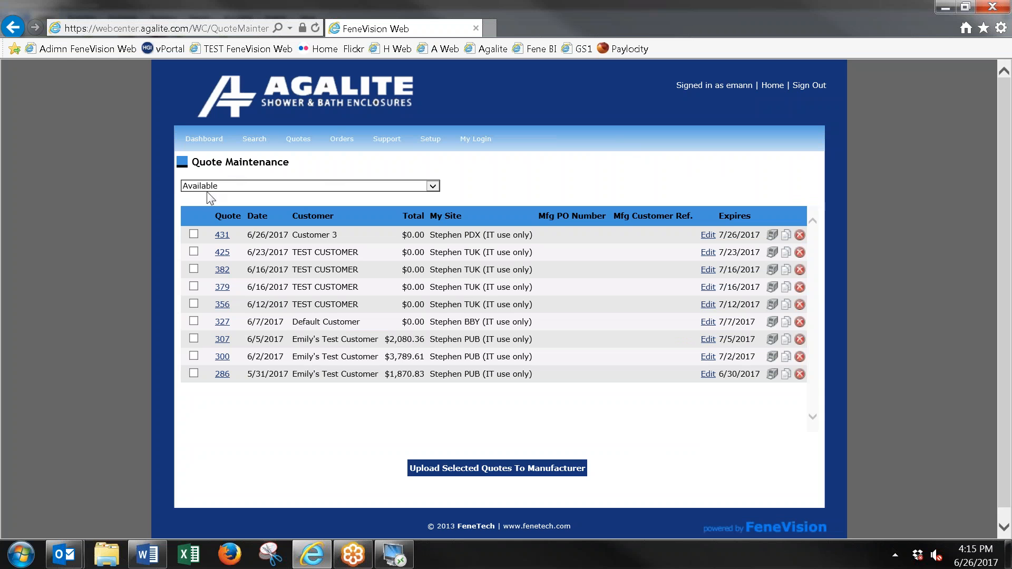
# Filter the quote maintenance list to Uploaded quotes and look through the uploaded orders.
pyautogui.click(338, 188)
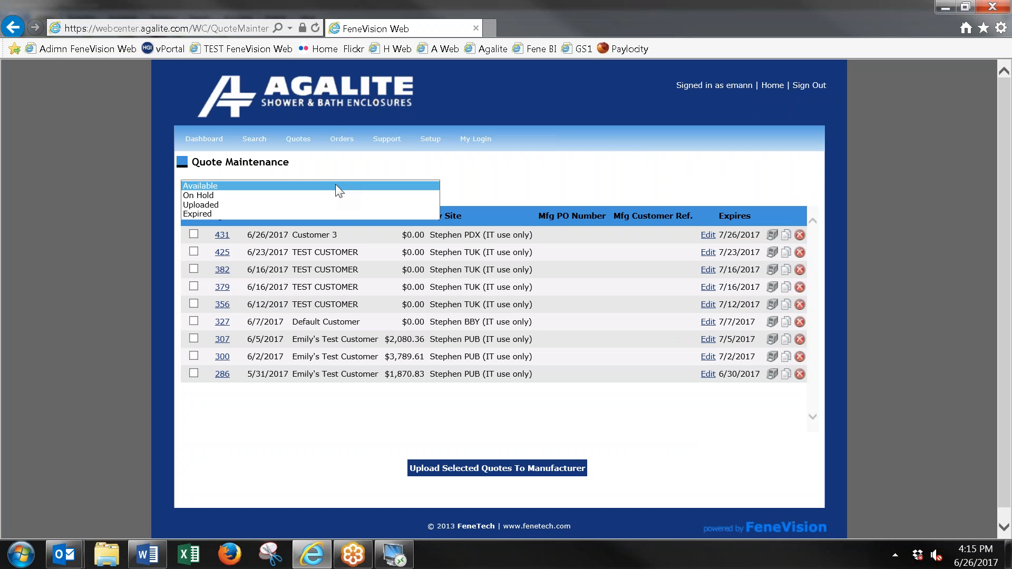
pyautogui.click(336, 186)
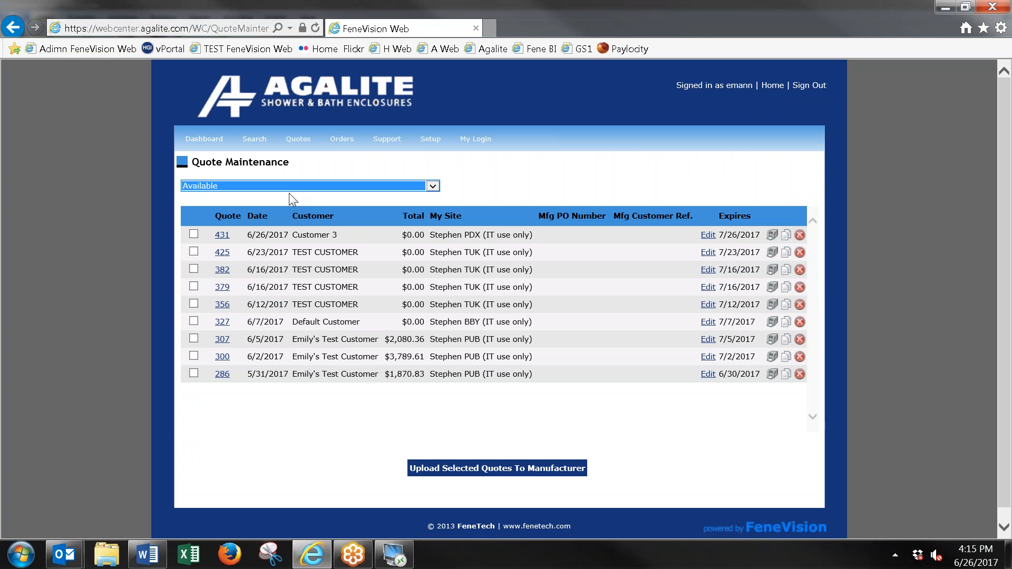
pyautogui.click(324, 189)
pyautogui.click(320, 188)
pyautogui.click(315, 188)
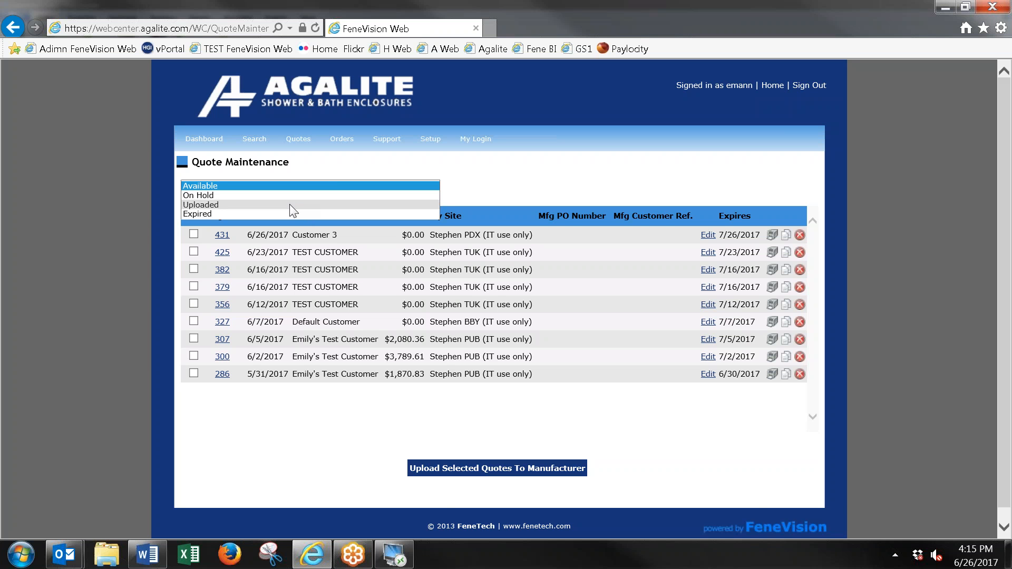
pyautogui.click(290, 205)
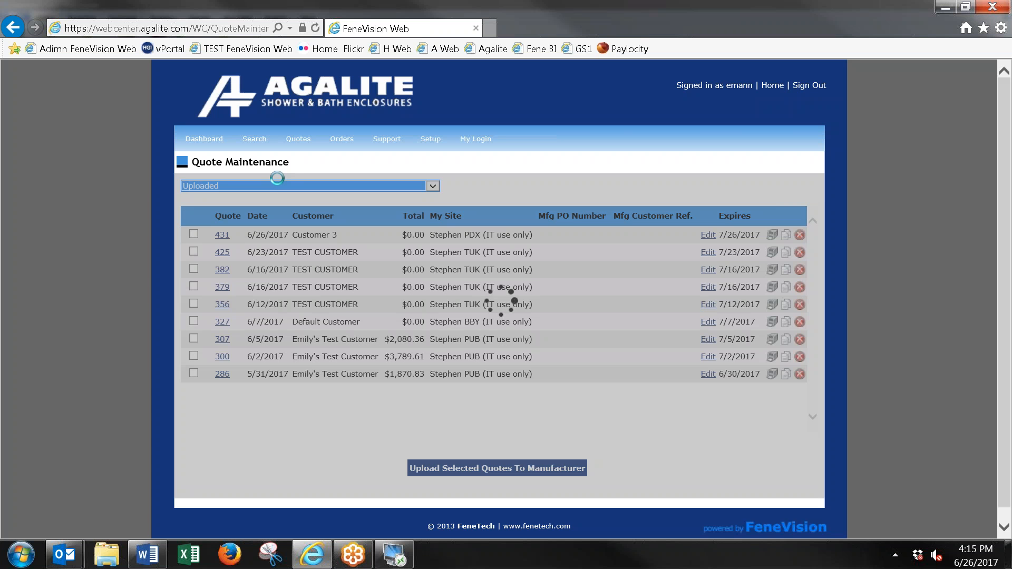
pyautogui.scroll(-4, 489, 265)
pyautogui.scroll(-1, 394, 299)
pyautogui.scroll(5, 325, 248)
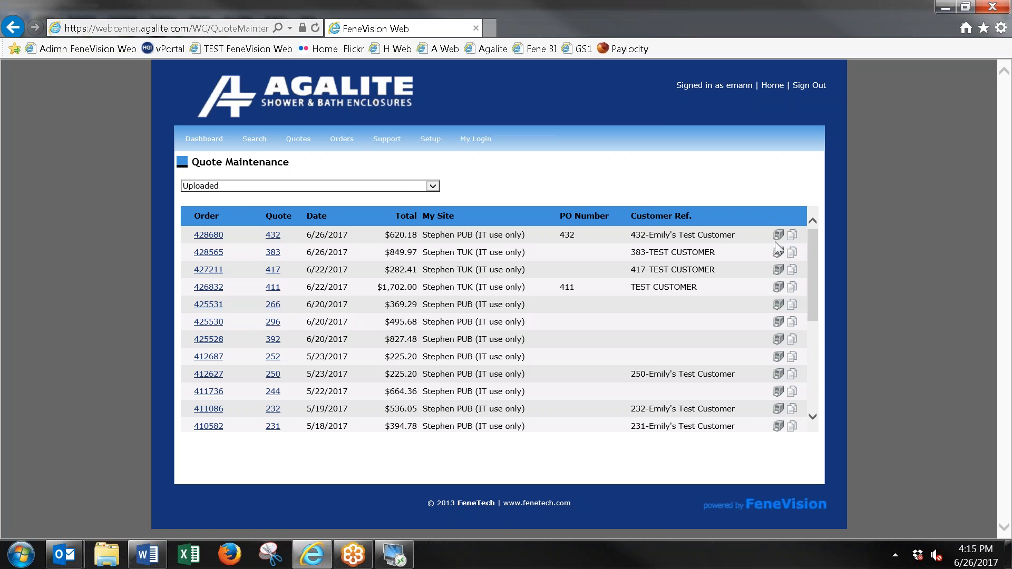
# Filter the quote list to On Hold, switch the filter to Expired and look through the expired quotes.
pyautogui.click(254, 186)
pyautogui.click(227, 179)
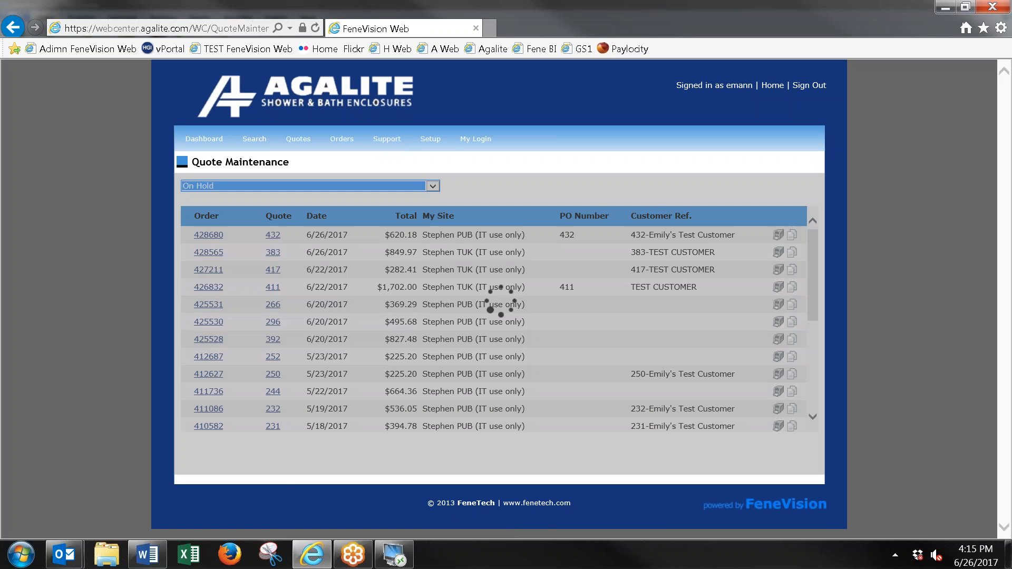
pyautogui.click(304, 190)
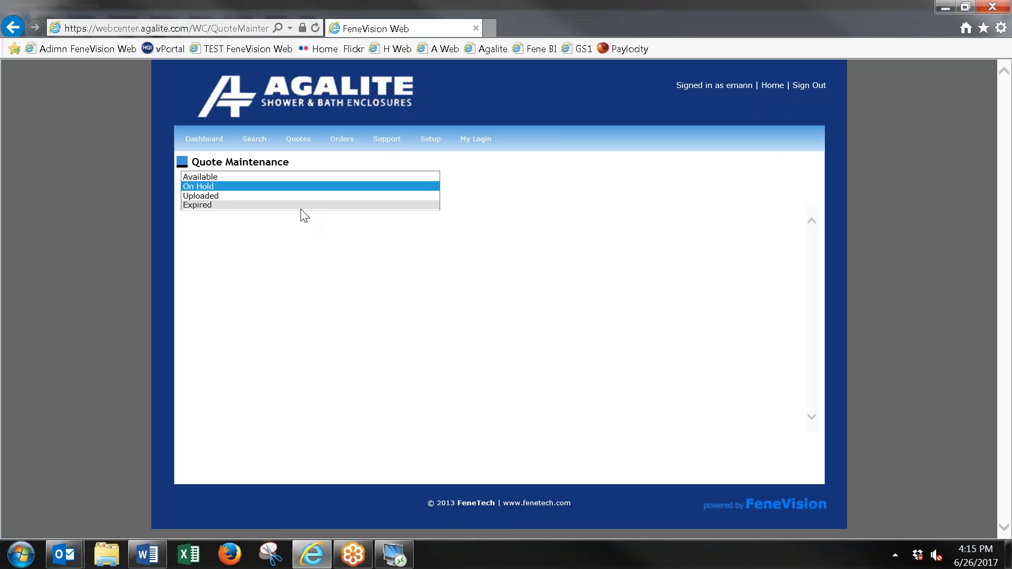
pyautogui.click(295, 206)
pyautogui.scroll(-3, 398, 286)
pyautogui.scroll(2, 397, 286)
pyautogui.scroll(2, 399, 286)
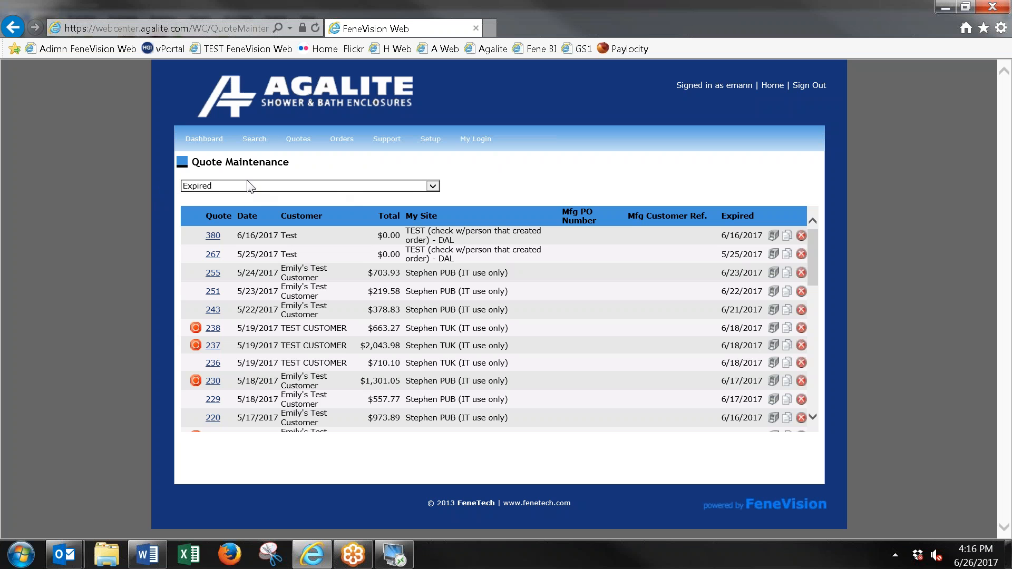
# Return to the dashboard and sign out of the web center.
pyautogui.moveTo(299, 142)
pyautogui.click(204, 140)
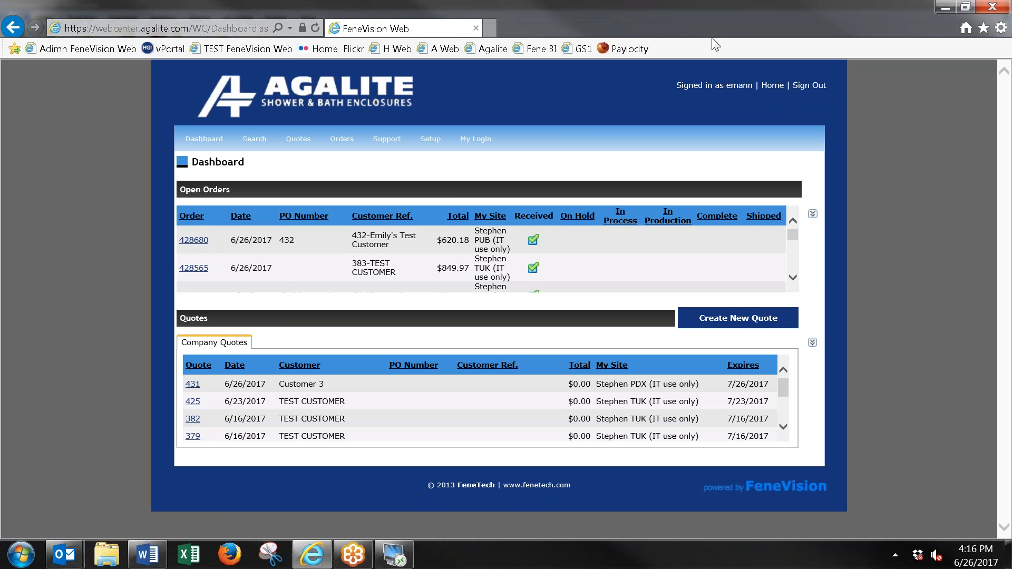
pyautogui.click(815, 89)
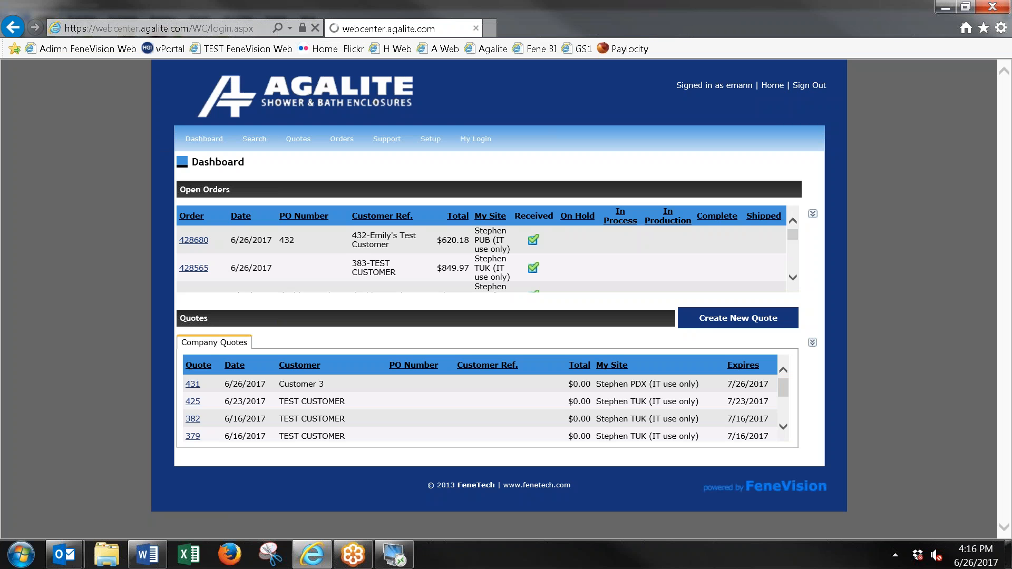